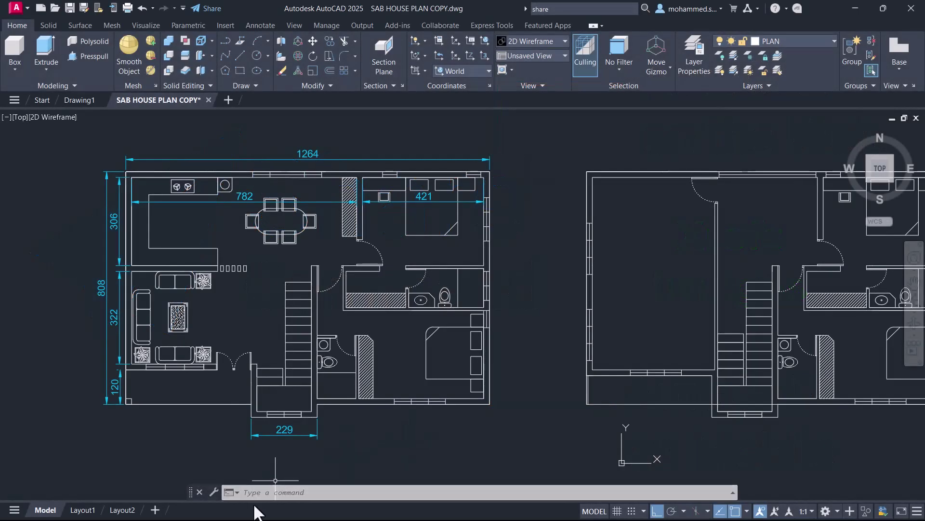
Open the Share a link dialog for the house plan, trying SHARE then the toolbar Share button
left_click(255, 492)
type("share")
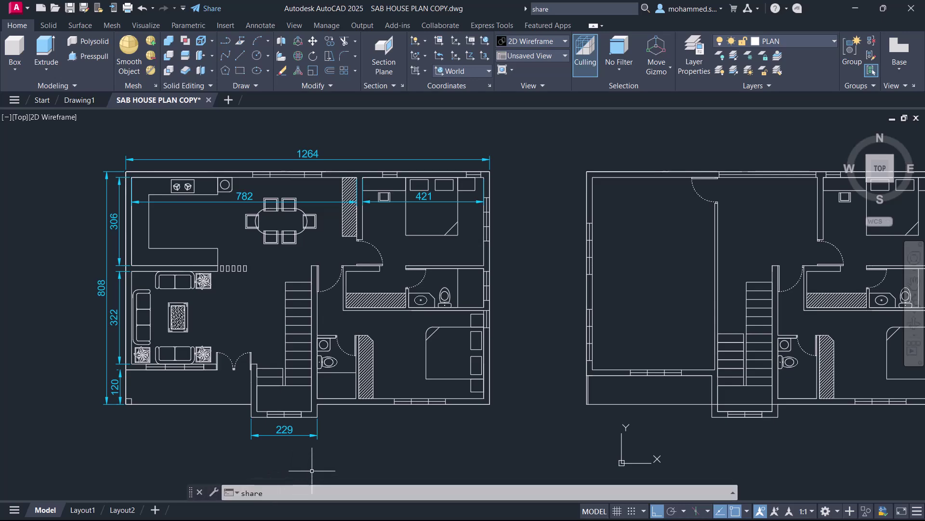
key("Return")
key("Escape")
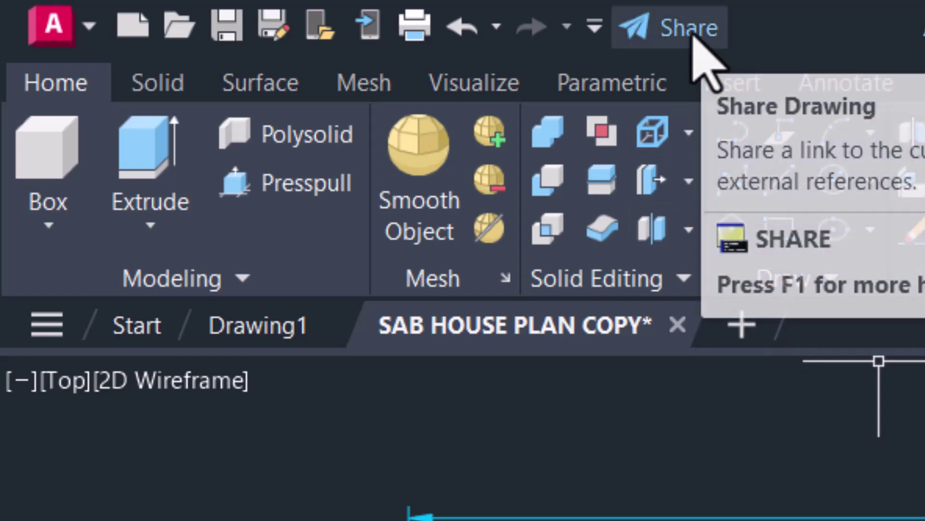
left_click(694, 46)
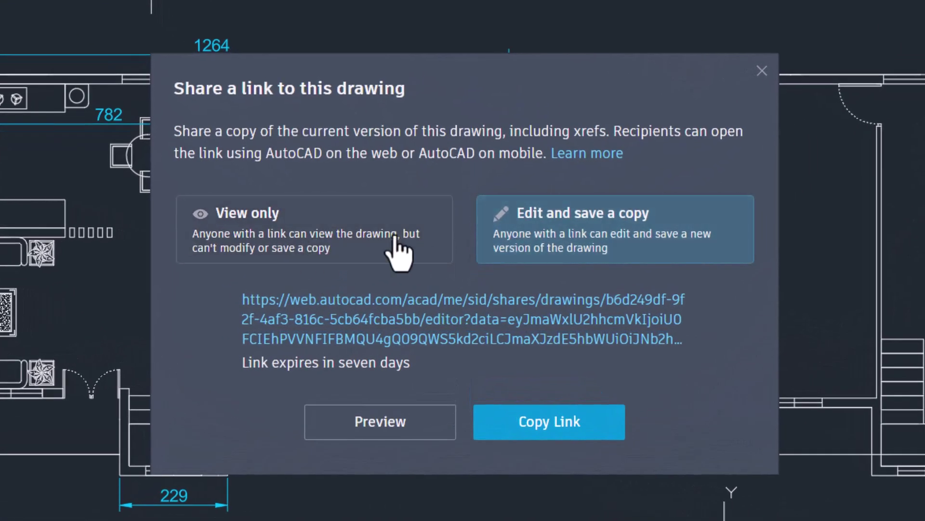
Switch the share link from View only to Edit and save a copy access, then copy it
left_click(348, 227)
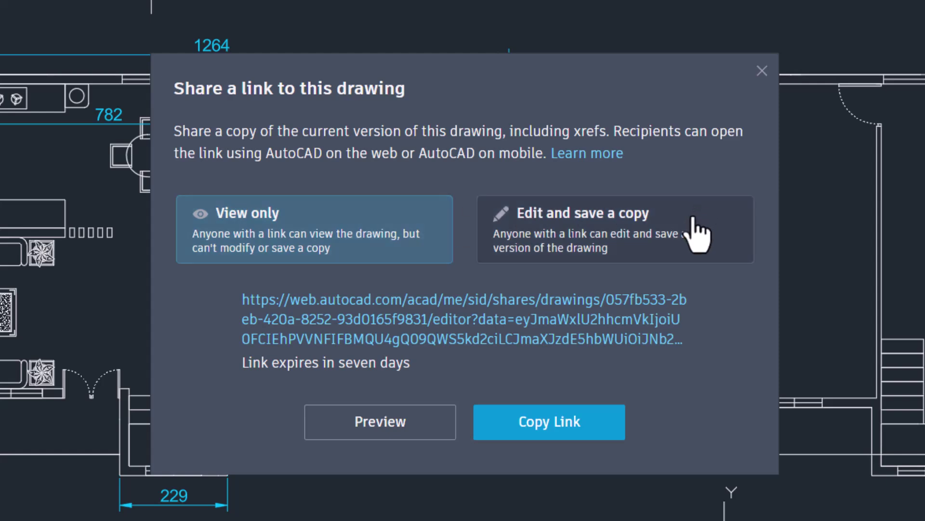
left_click(697, 234)
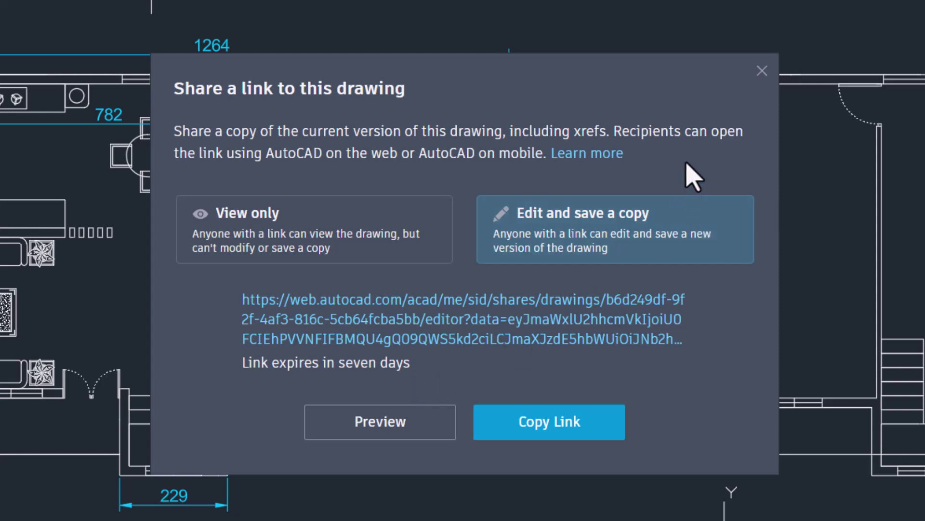
left_click(557, 423)
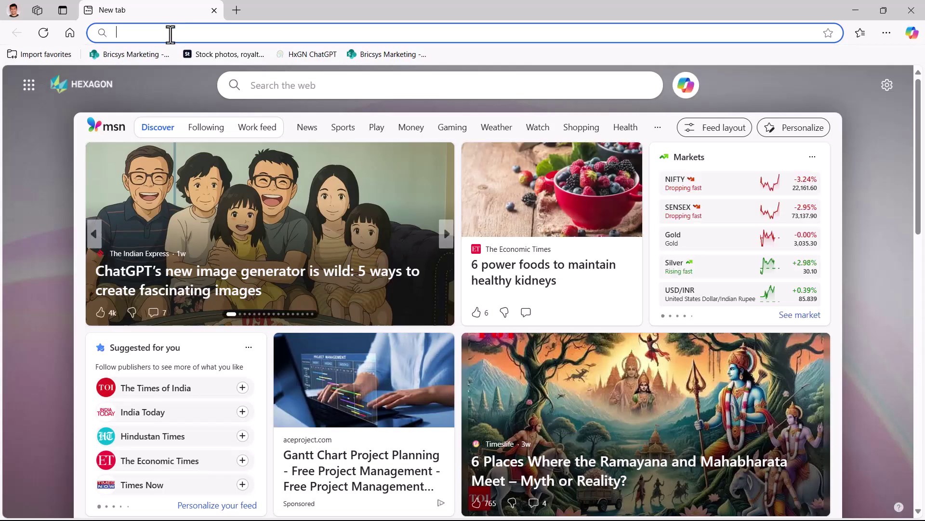
Open the pasted share link in Edge and sign in with the Autodesk account e-mail
key("ctrl+v")
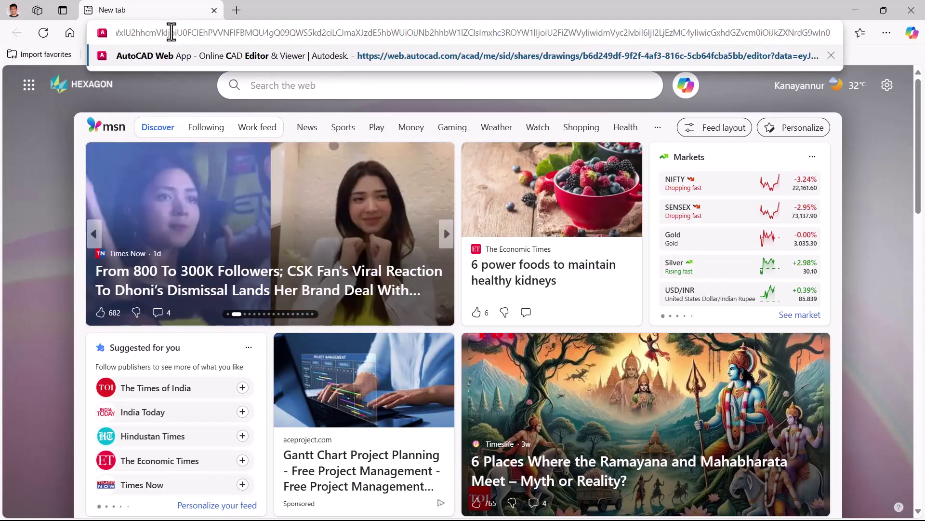
key("Return")
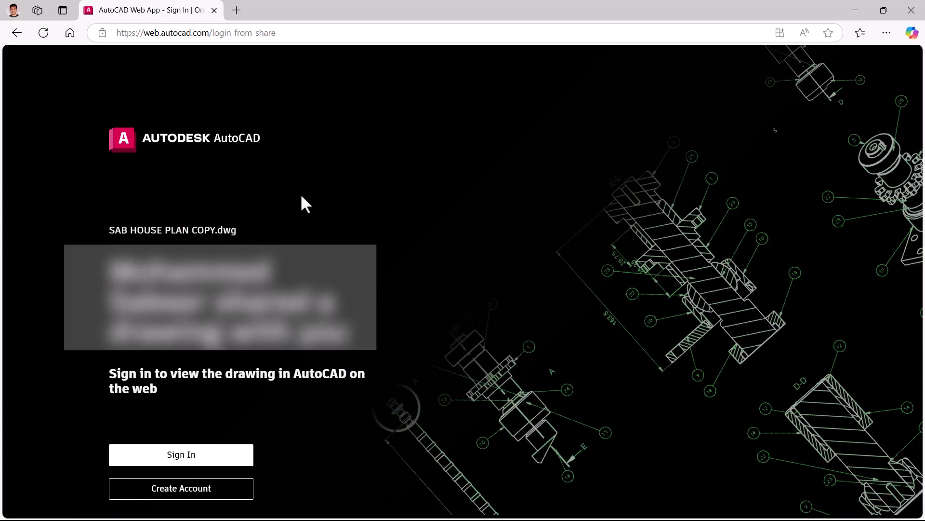
left_click(191, 458)
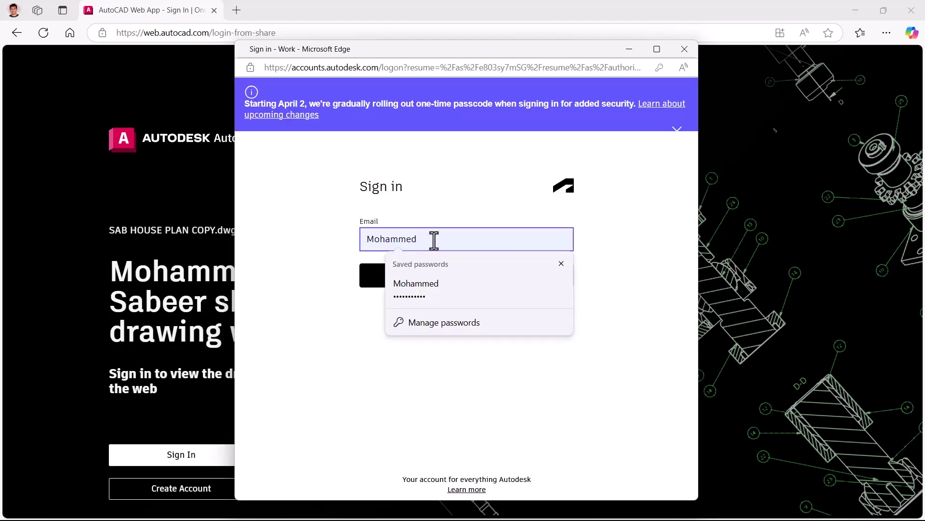
key("ctrl+a")
type("moh")
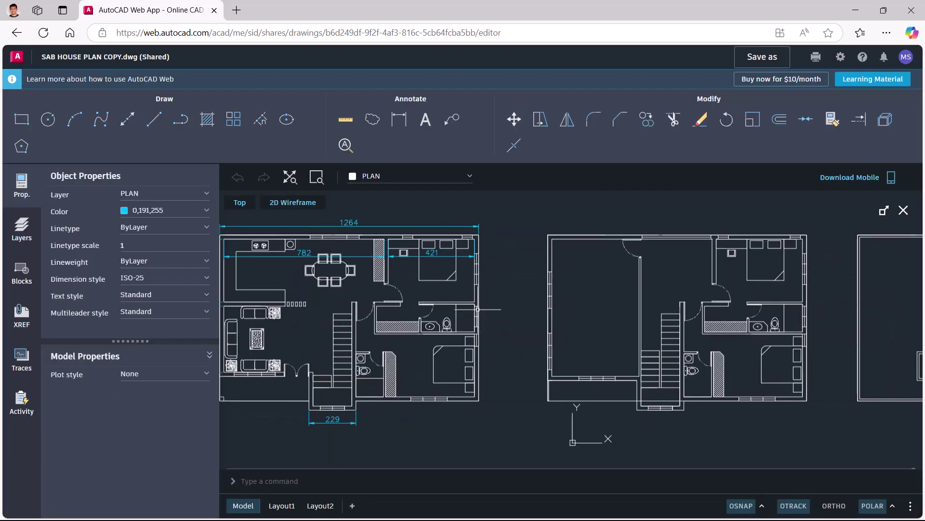
Zoom onto the left floor plan, dimensioned 1264 wide by 808 deep
scroll(481, 307, "down", 2)
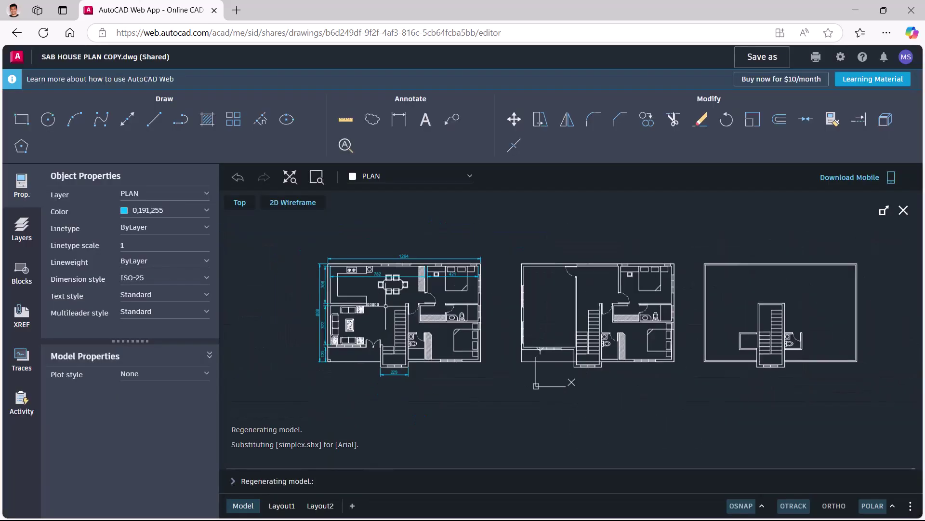
scroll(390, 305, "up", 2)
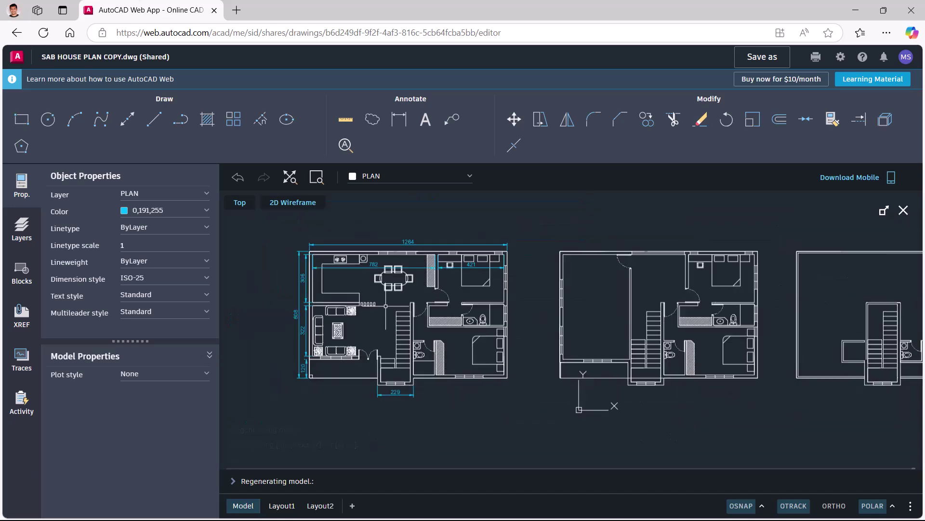
scroll(386, 305, "up", 3)
scroll(386, 306, "down", 1)
scroll(360, 293, "up", 1)
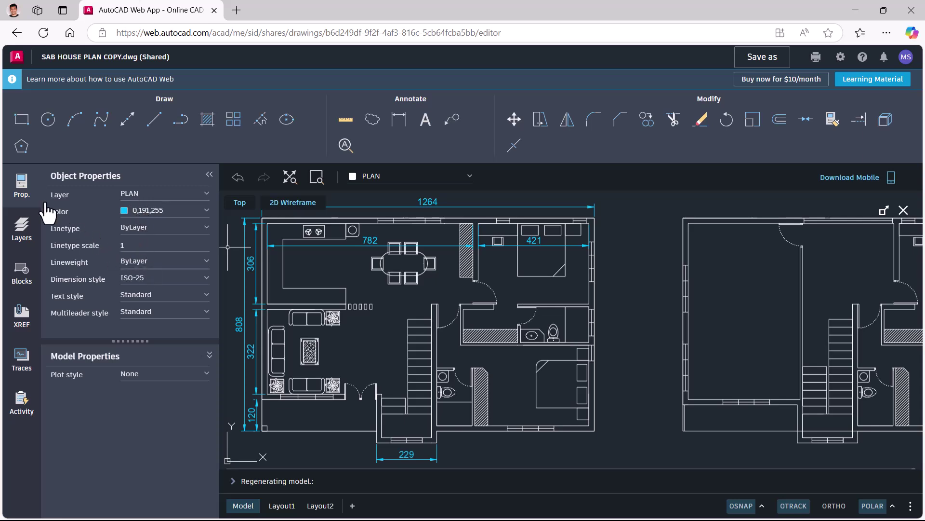
Hide the PIPE layer in the layer list, then view the Blocks list showing FW3
left_click(20, 229)
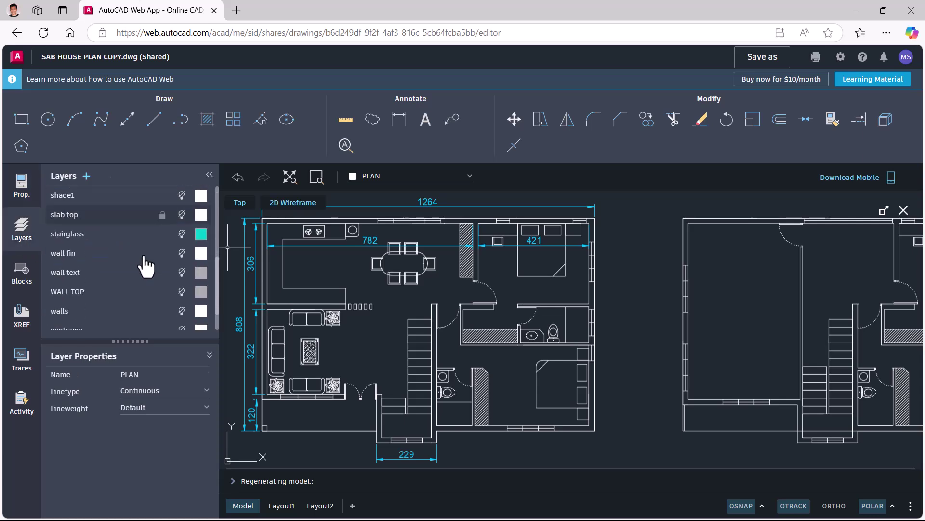
left_click(181, 292)
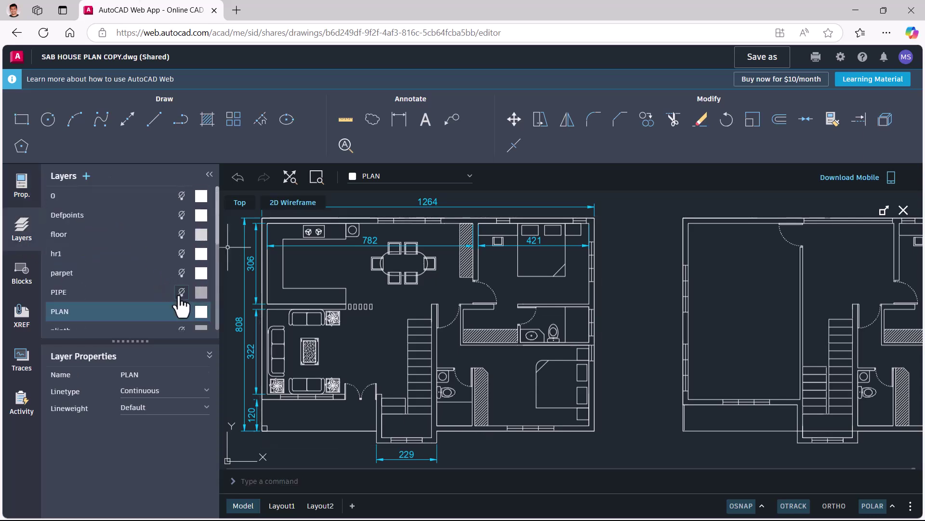
left_click(23, 277)
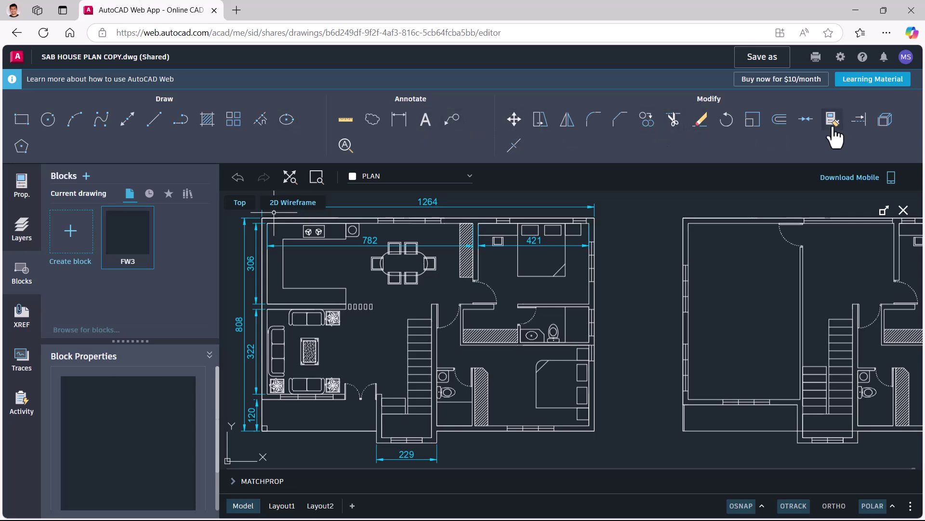
Grip-stretch the kitchen counter polyline's inner edge 30 units right at polar 0°
scroll(237, 259, "up", 2)
scroll(237, 259, "up", 1)
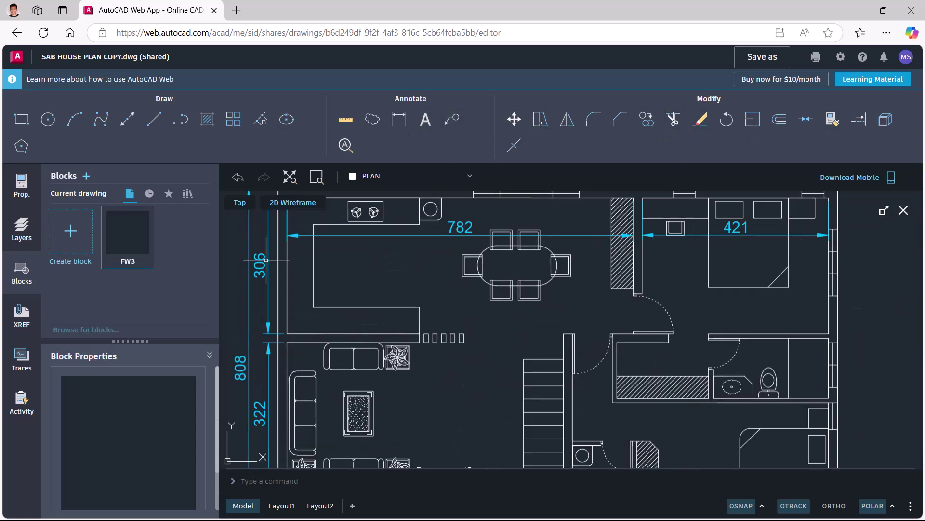
left_click(314, 265)
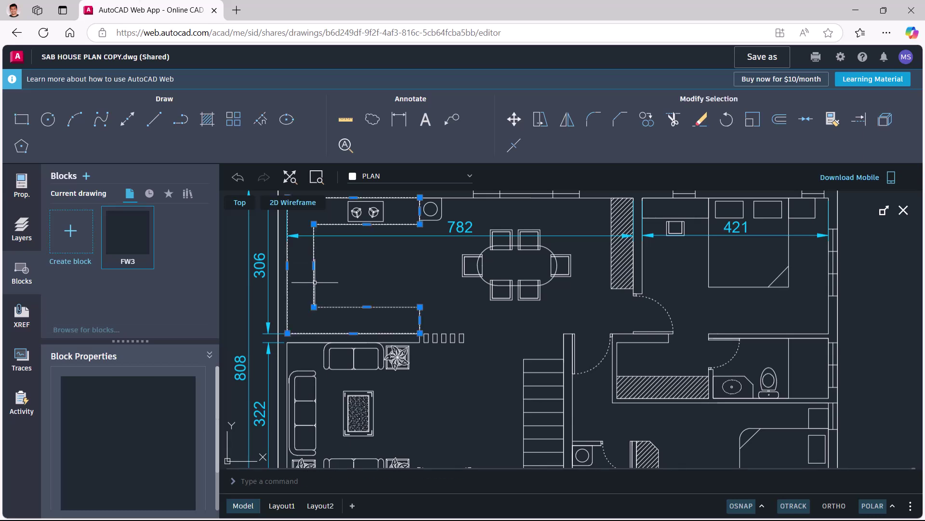
left_click(314, 265)
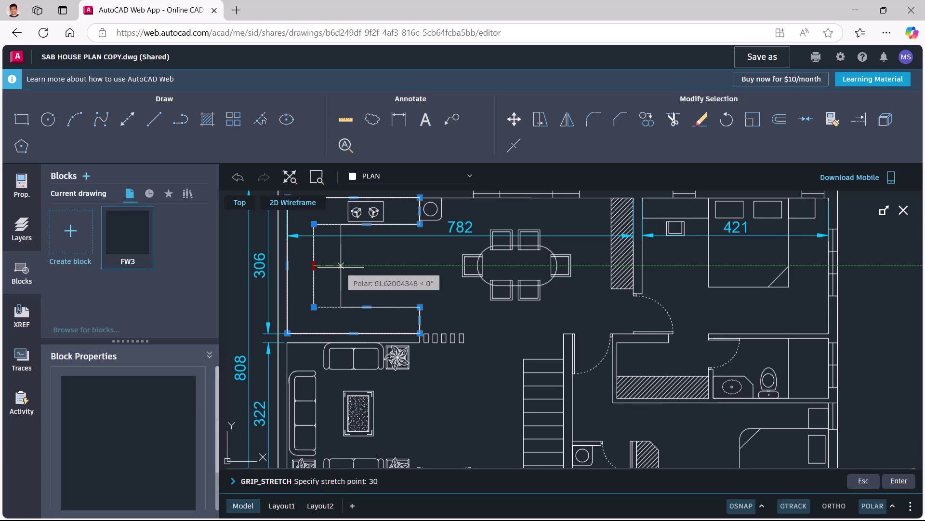
key("Return")
scroll(352, 298, "down", 1)
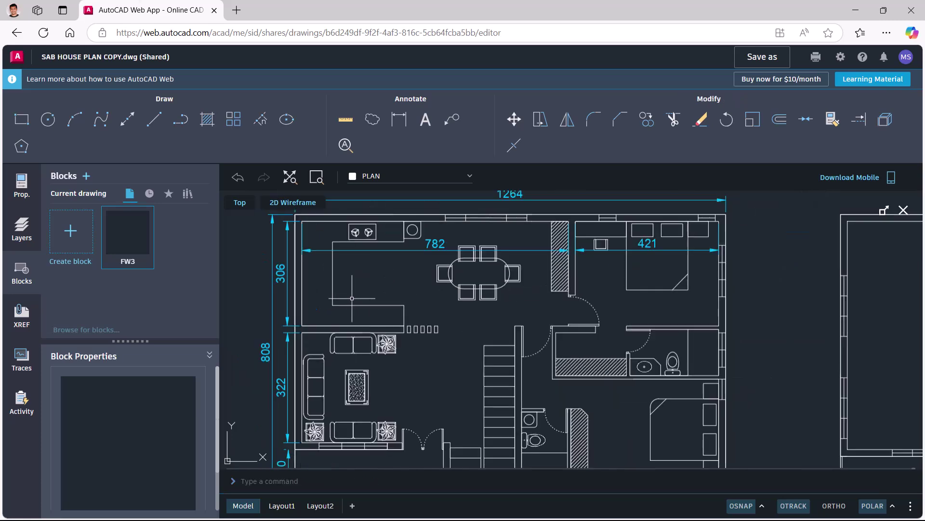
scroll(336, 268, "up", 1)
scroll(336, 268, "down", 1)
scroll(336, 267, "up", 1)
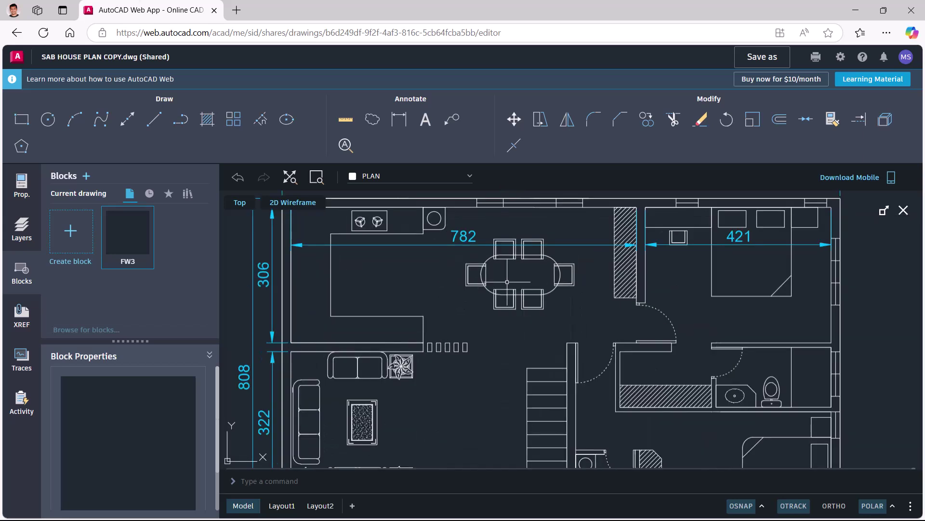
Start saving the edited drawing as a new copy named SAB HOUSE PLAN COPY
left_click(776, 58)
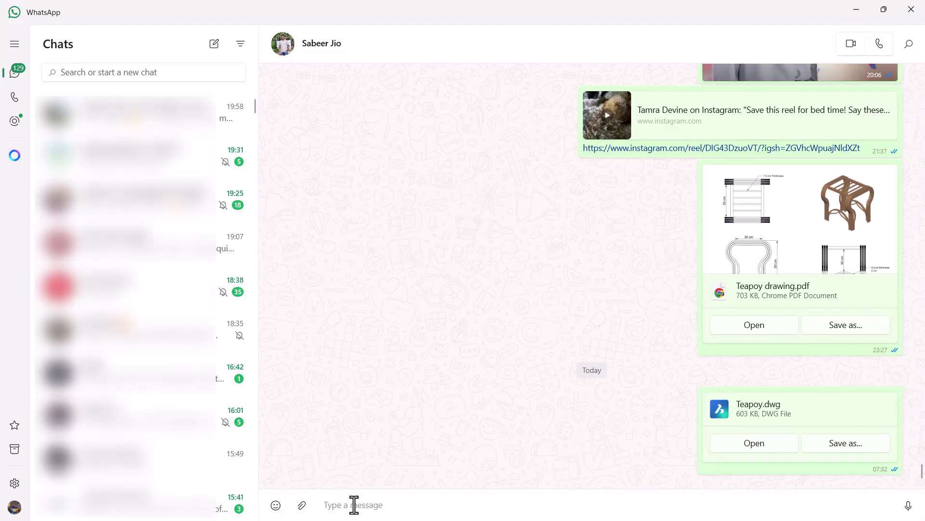
Paste the AutoCAD Web house plan link into the WhatsApp chat and send it
key("ctrl+v")
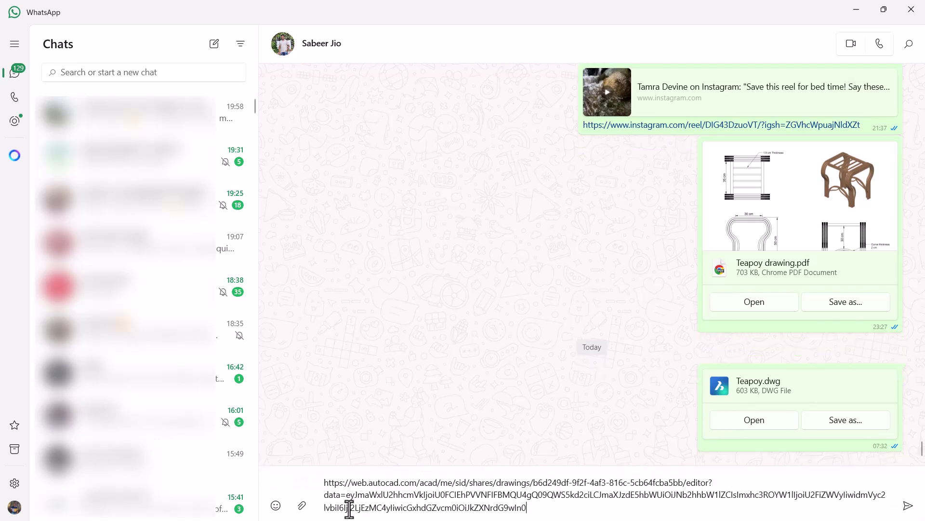
left_click(908, 506)
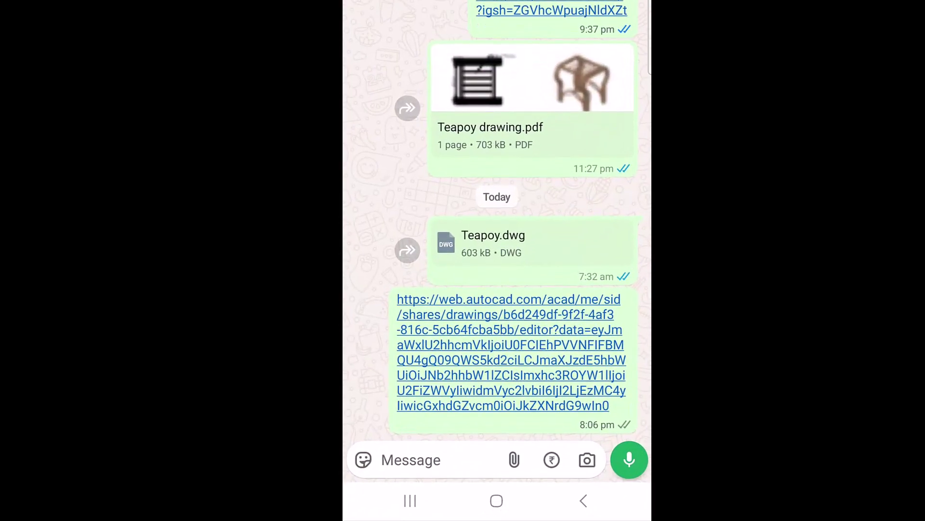
Open the AutoCAD link from the WhatsApp chat to load SAB HOUSE PLAN COPY.dwg on mobile
left_click(537, 349)
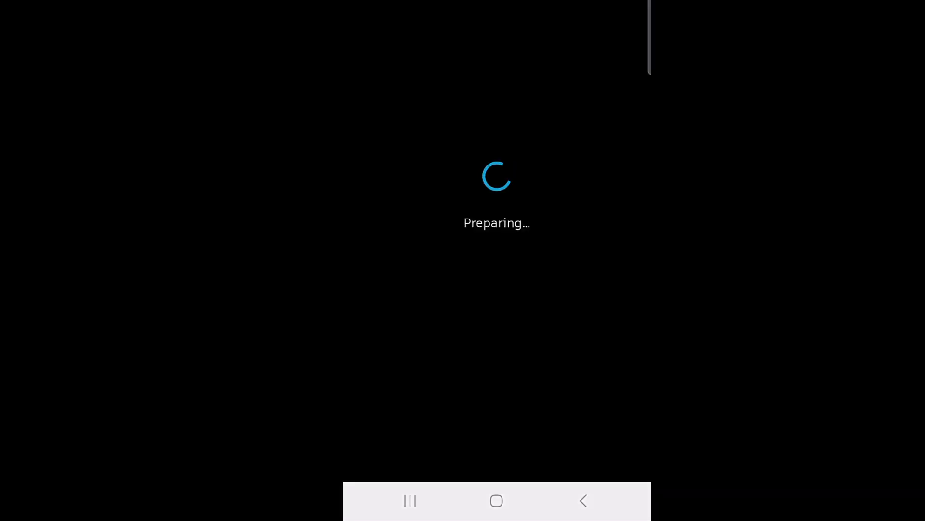
scroll(508, 158, "up", 3)
scroll(508, 158, "up", 5)
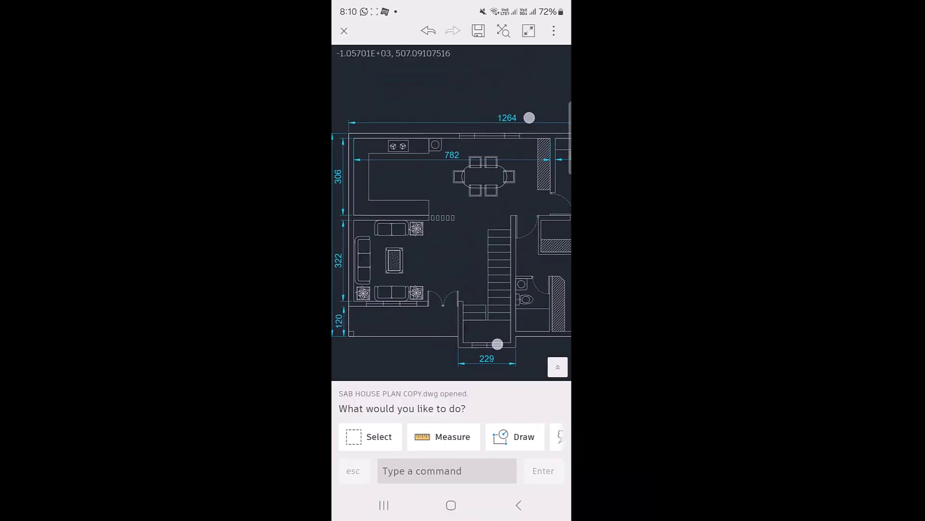
Zoom and pan to the kitchen and living areas dimensioned 306 and 322
scroll(514, 230, "up", 5)
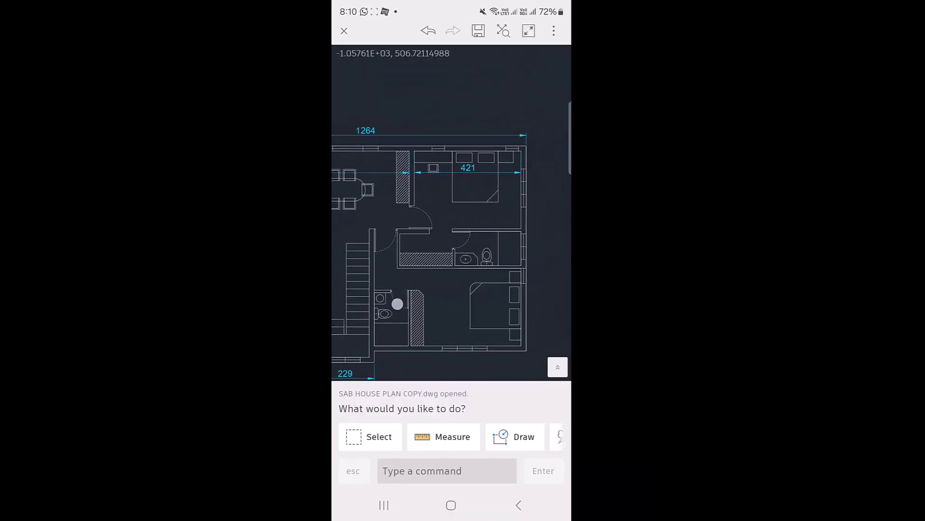
scroll(546, 436, "right", 3)
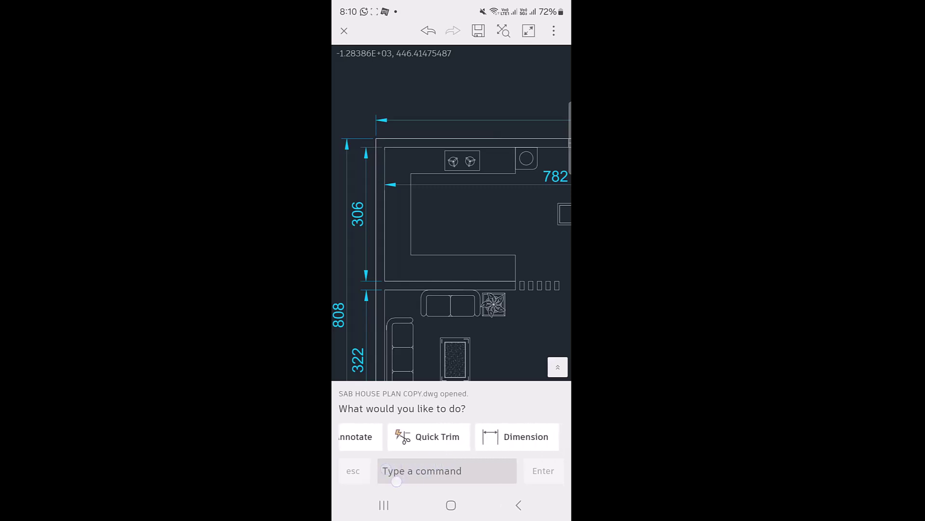
Stretch the L-shaped counter polyline's inner midpoint grip 60 units right, then deselect it
left_click(417, 220)
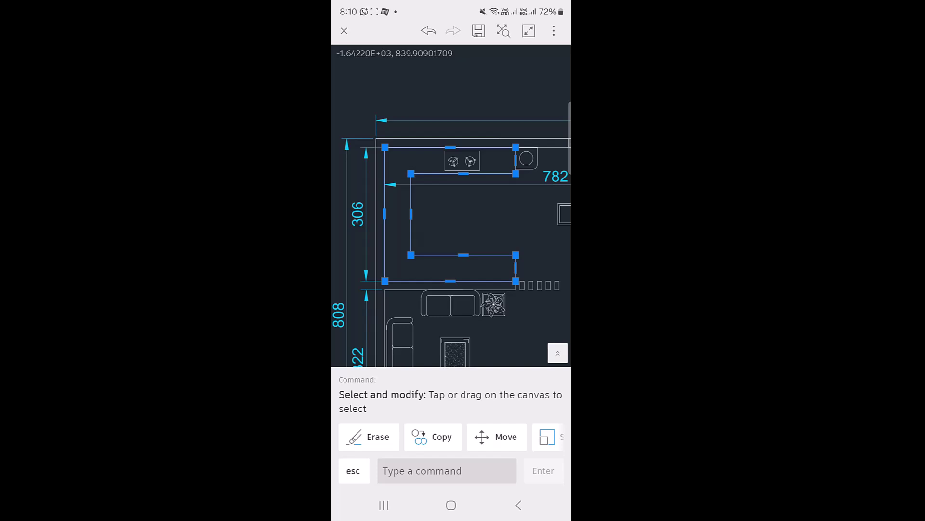
left_click_drag(543, 441, 390, 443)
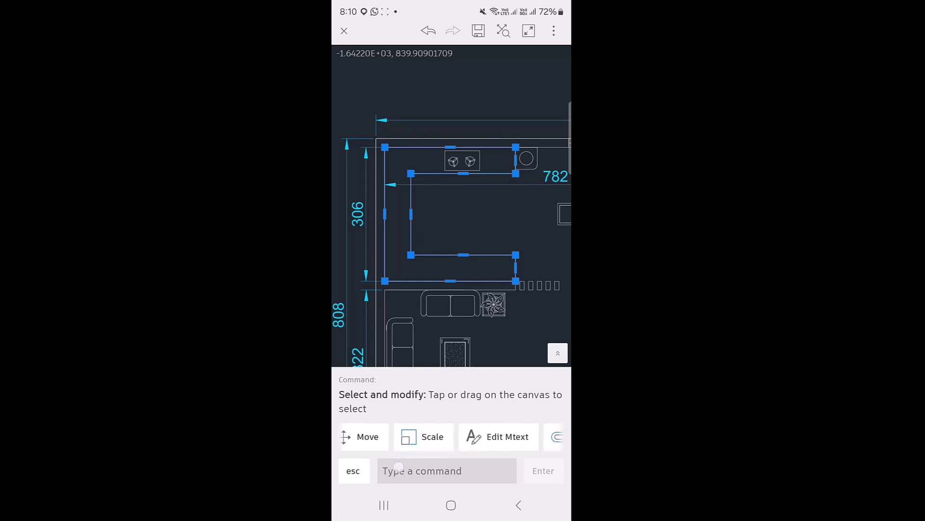
left_click_drag(530, 438, 391, 479)
left_click_drag(447, 460, 374, 480)
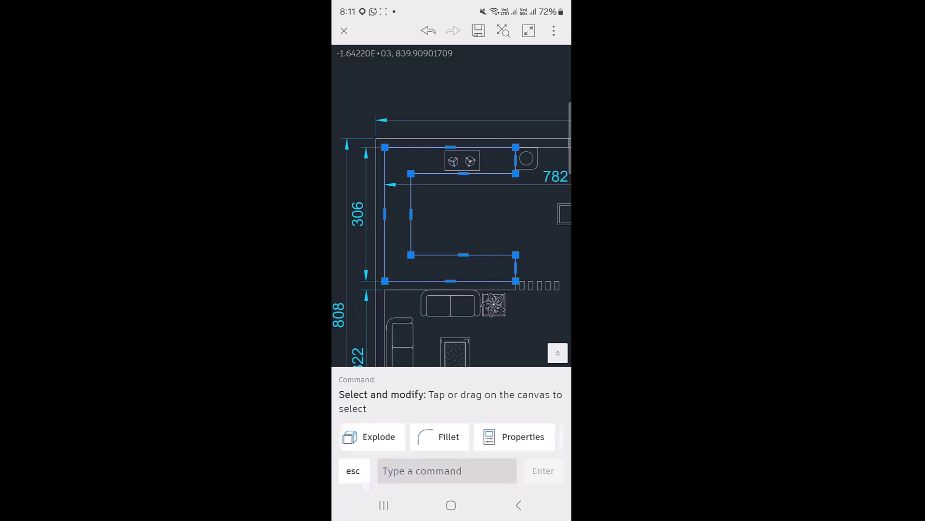
left_click_drag(411, 214, 448, 251)
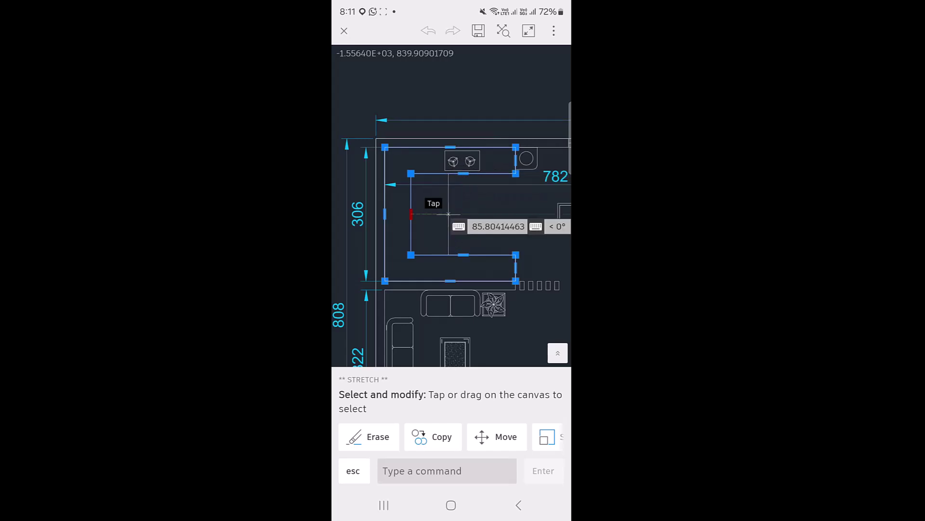
left_click(509, 224)
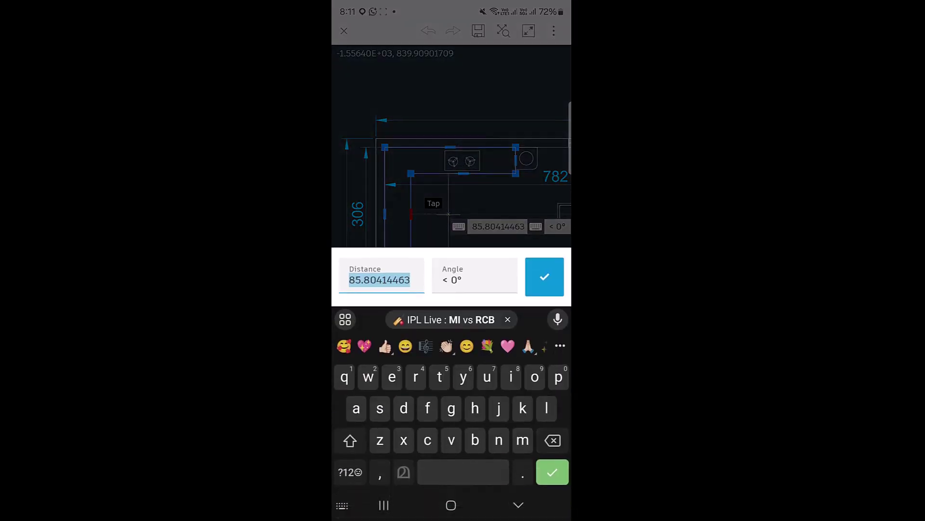
type("60")
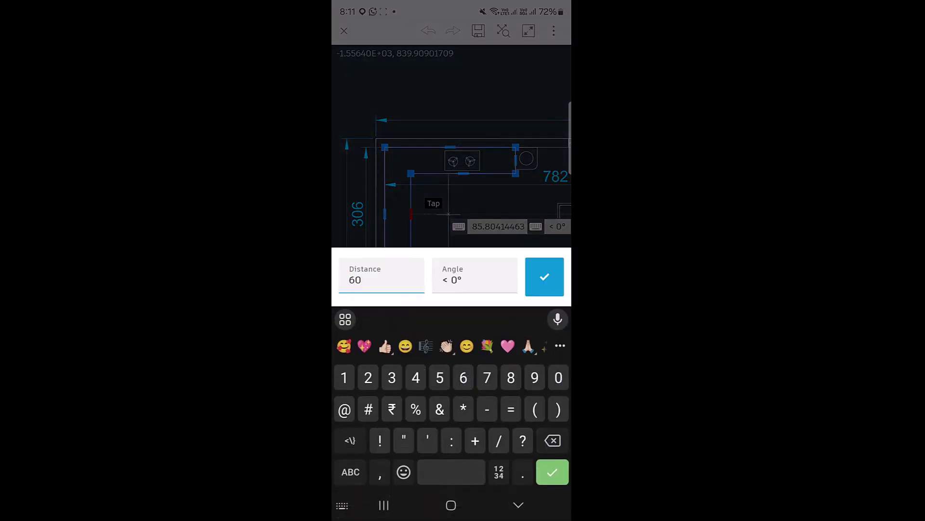
key("Return")
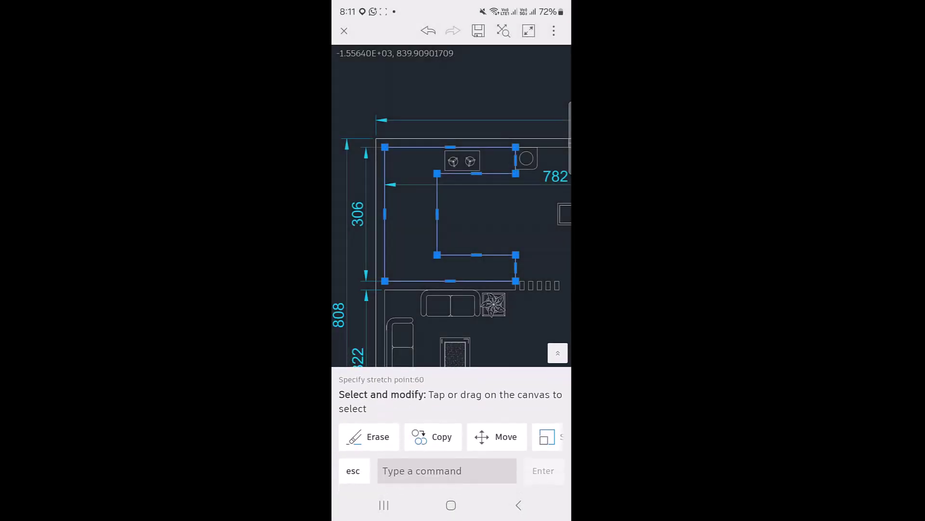
left_click(510, 217)
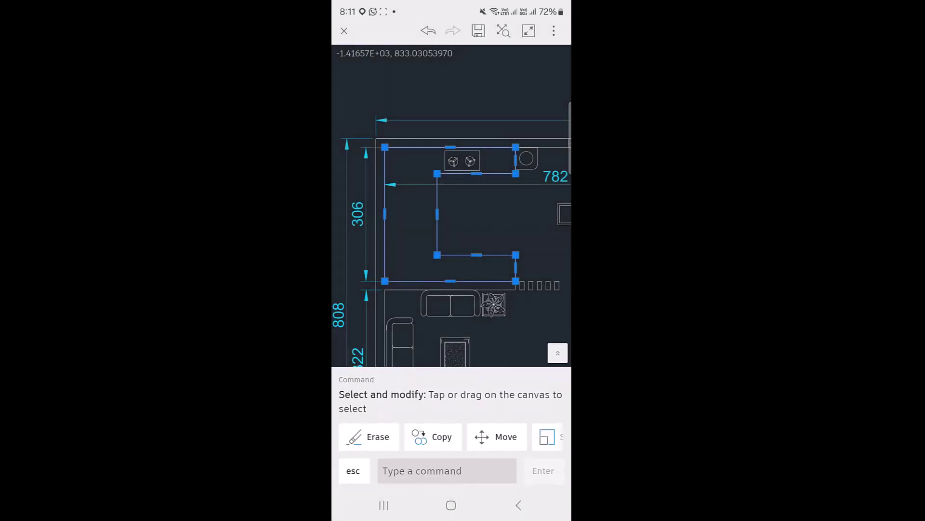
left_click(505, 230)
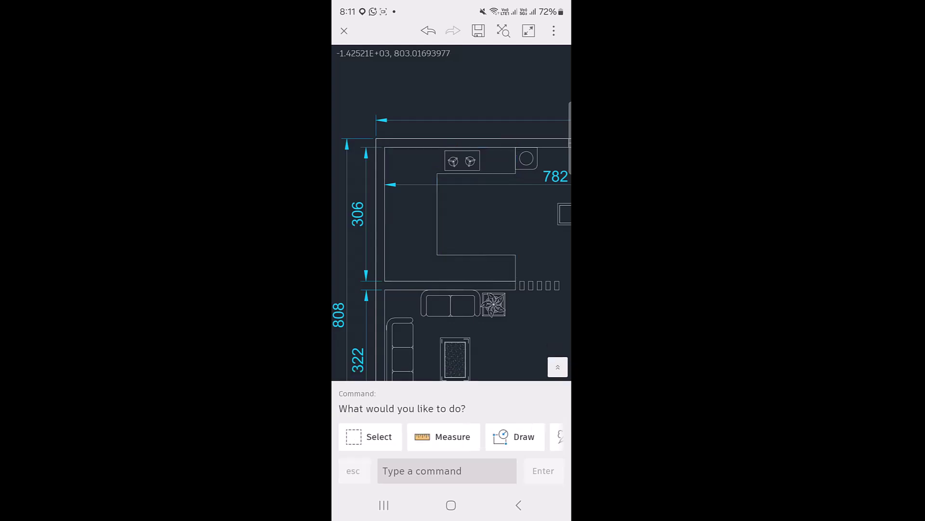
left_click(557, 367)
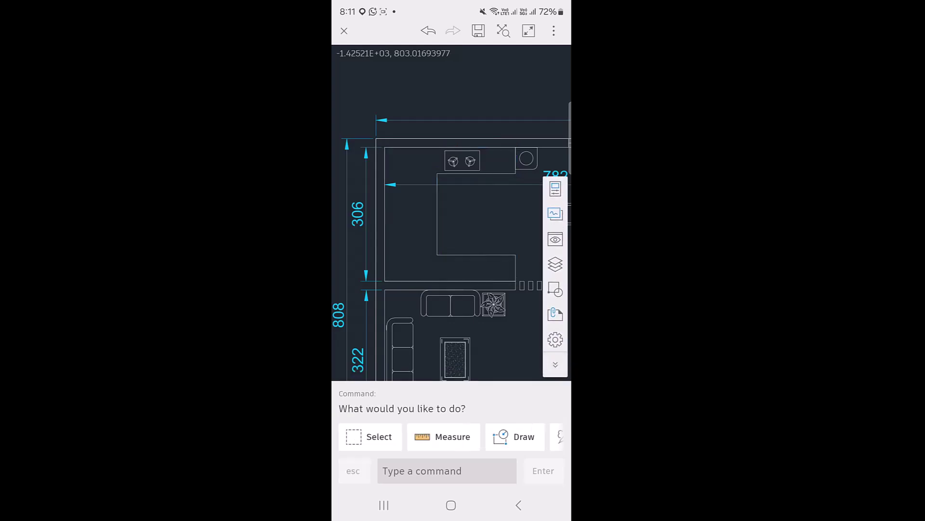
left_click(555, 263)
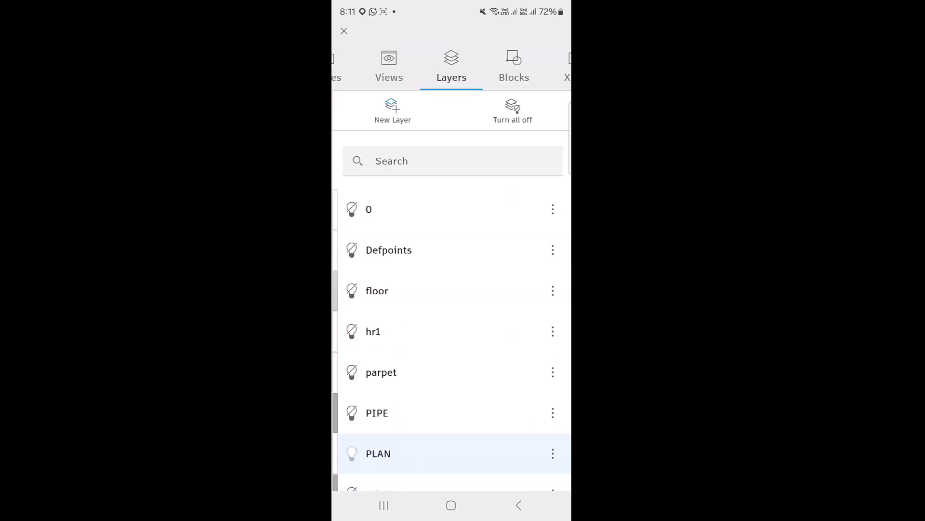
left_click(344, 30)
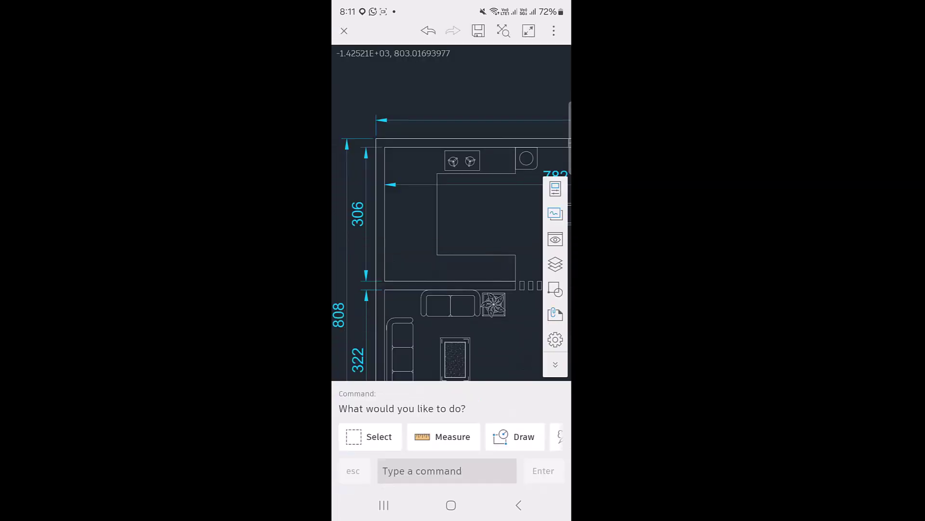
left_click(555, 289)
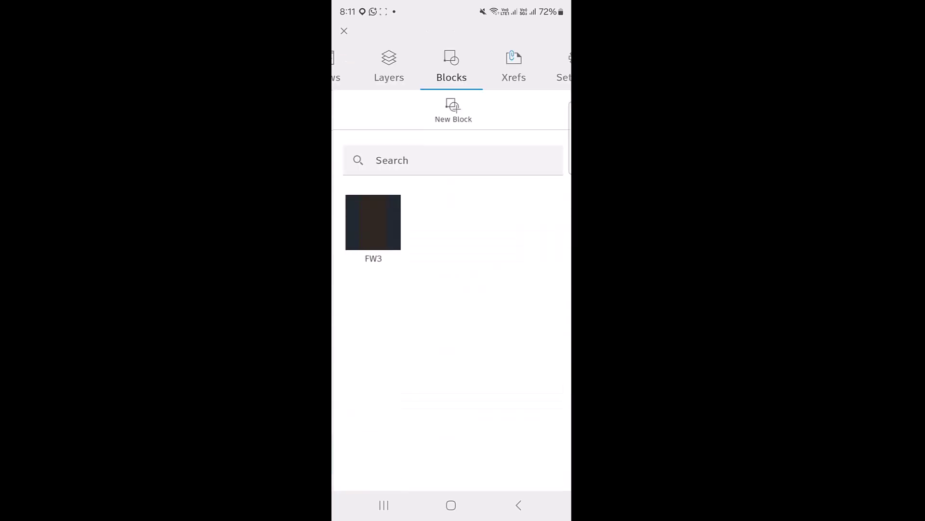
left_click(344, 31)
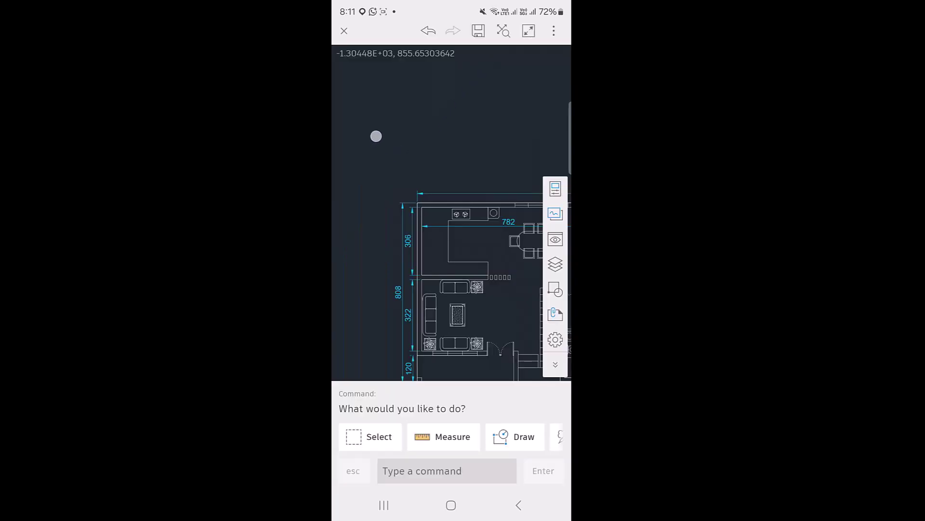
Save the edited plan as SAB HOUSE PLAN COPY (1).dwg, then pan to the stairs and bathroom
left_click(479, 30)
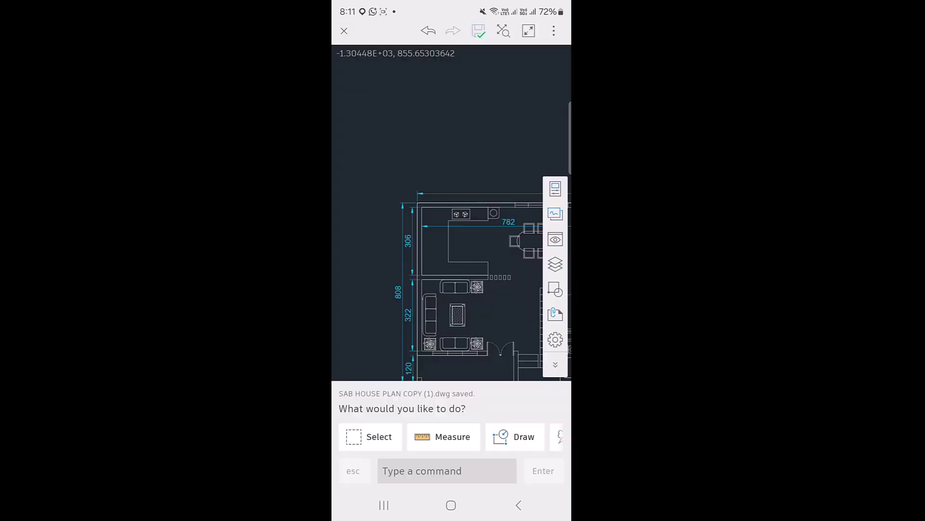
left_click(447, 471)
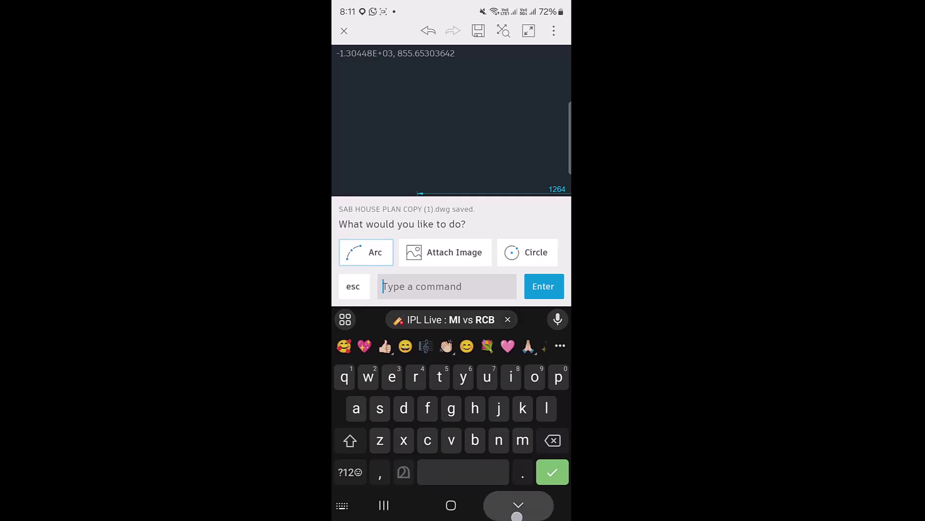
left_click(517, 516)
left_click_drag(506, 319, 467, 261)
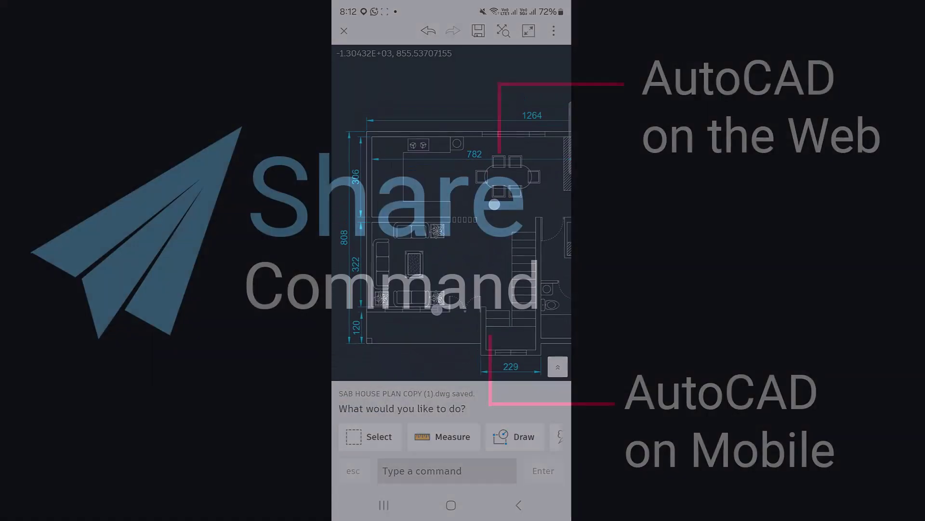